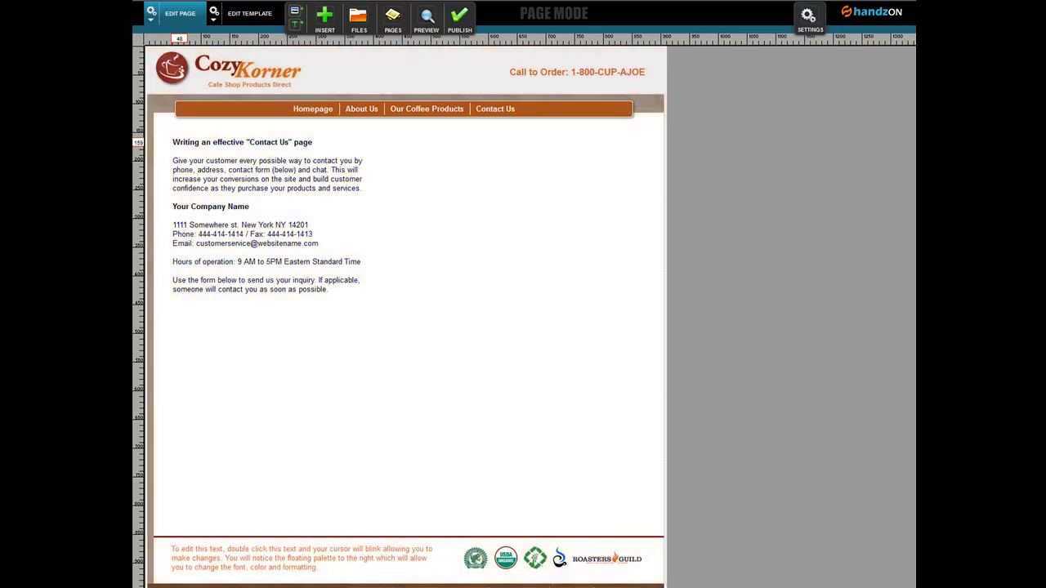
- Select the Contact Us text block and reload the page in page editing mode, discarding unsaved changes
left_click(251, 193)
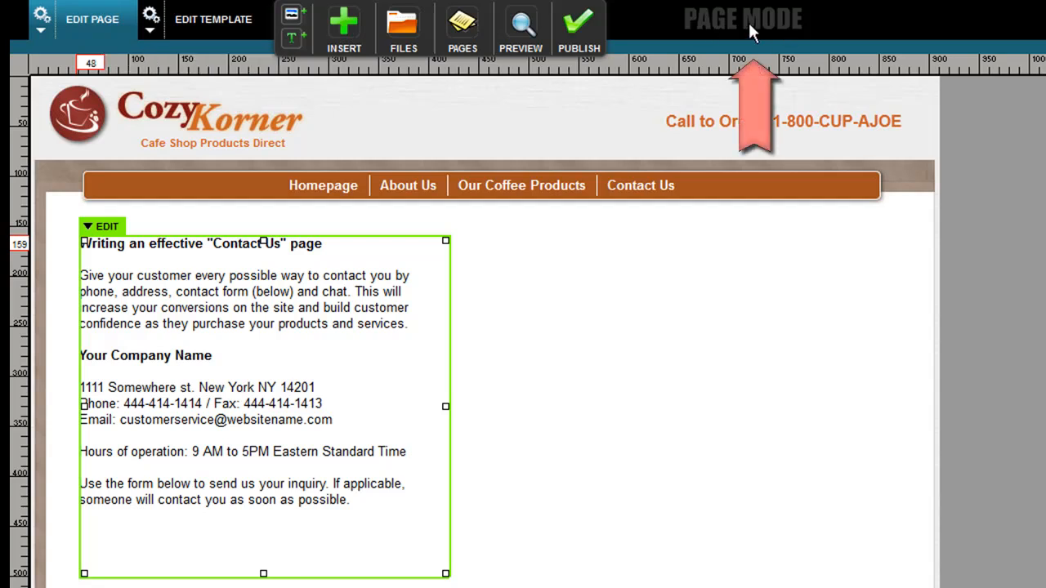
left_click(94, 29)
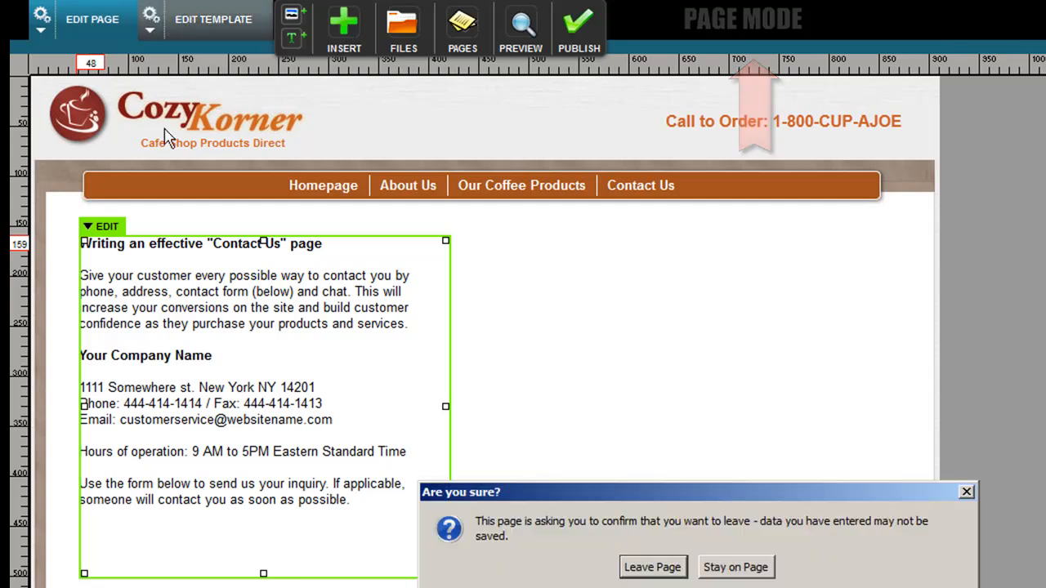
left_click(651, 567)
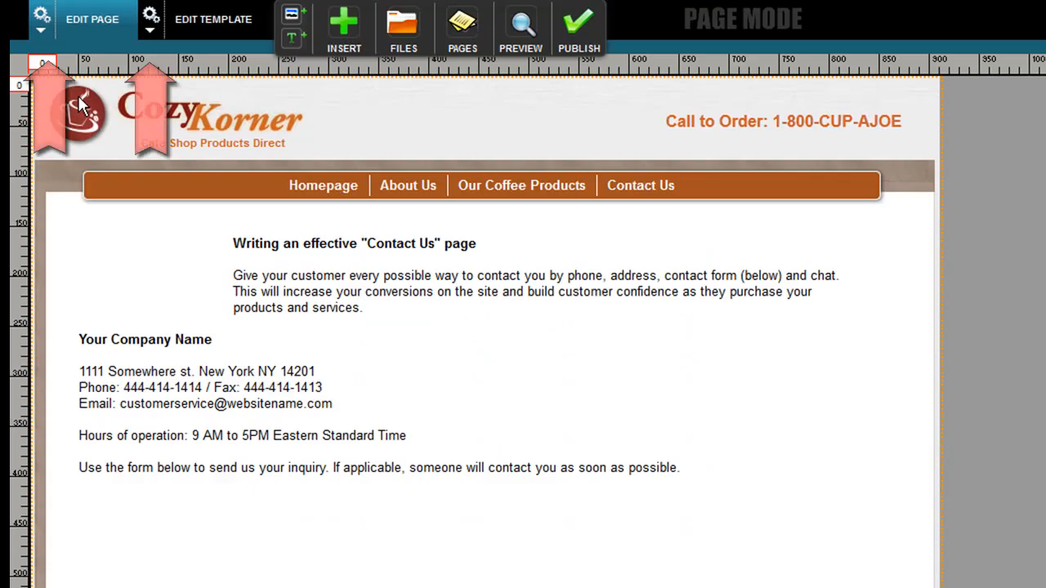
- Review the page settings of contact-us.html, close them unchanged, and check the template options
left_click(42, 34)
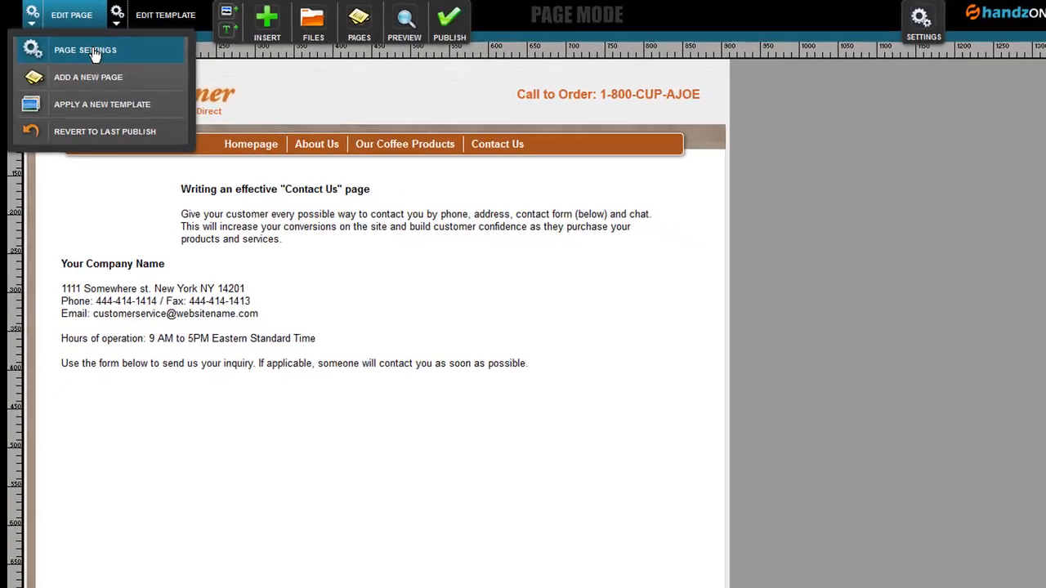
left_click(98, 63)
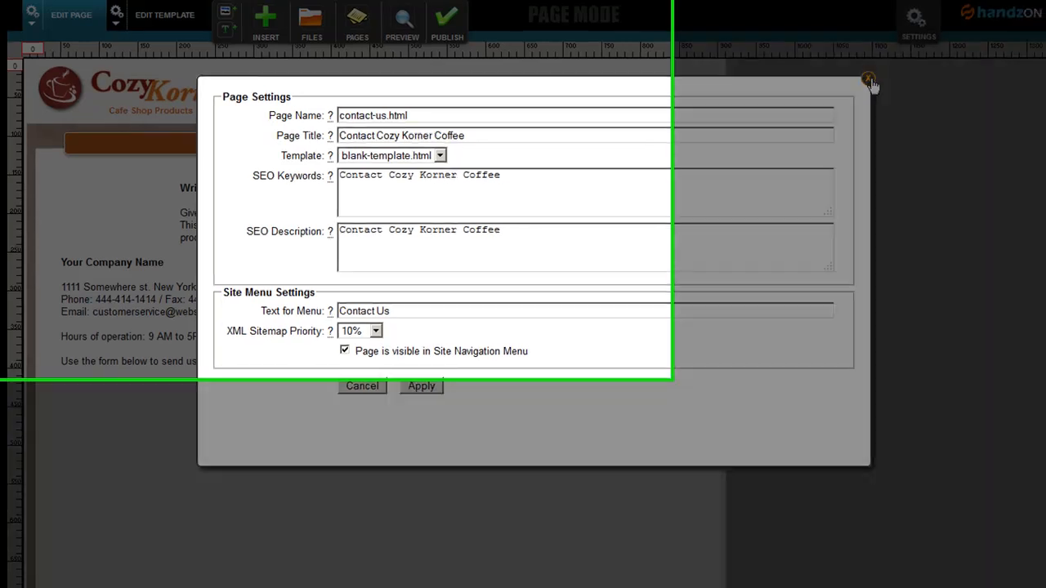
left_click(858, 77)
left_click(163, 35)
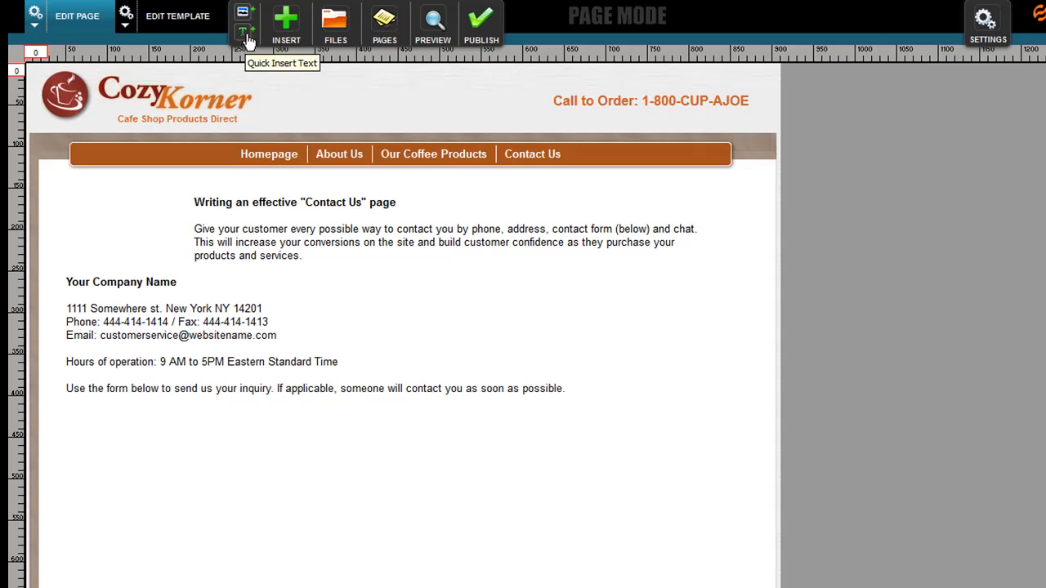
- Insert a text container below the contact text, about 255 px from the page's left edge, and view the image library without picking an image
left_click(247, 39)
left_click_drag(206, 323, 339, 525)
left_click(244, 16)
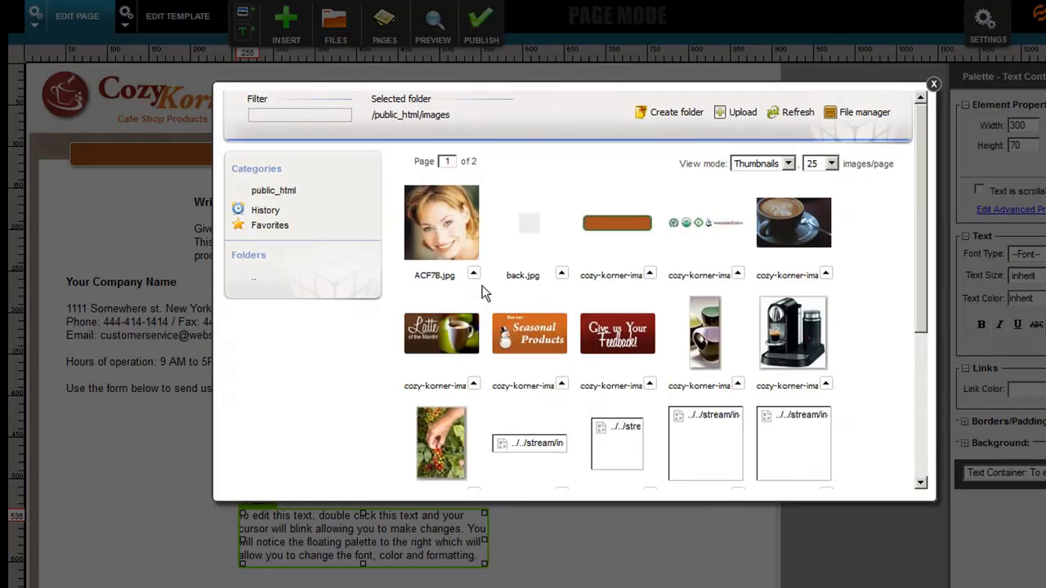
left_click(934, 85)
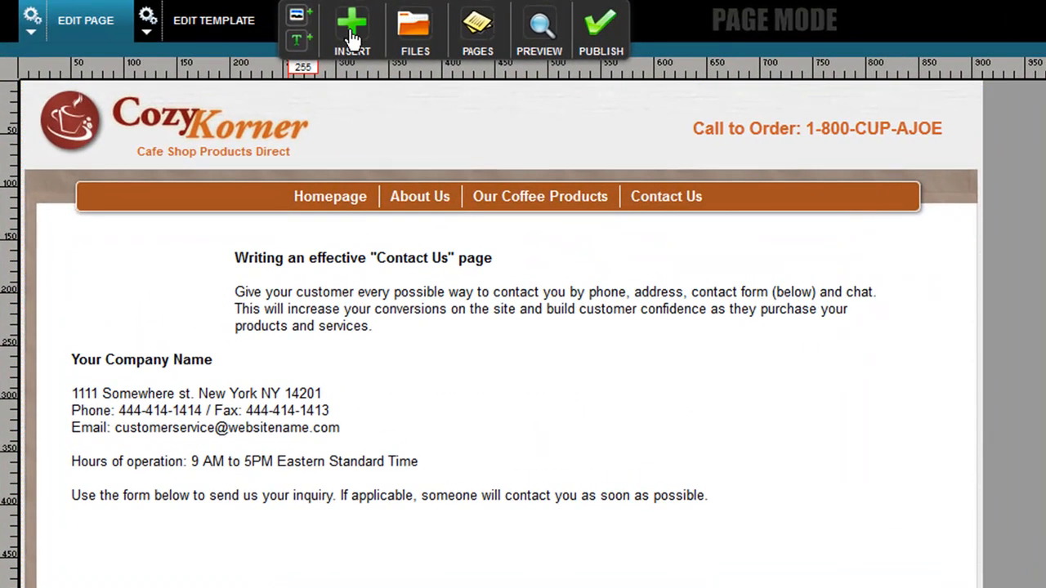
- Examine the insertable elements, expanding the Gidgets, Cart and Media categories
left_click(352, 37)
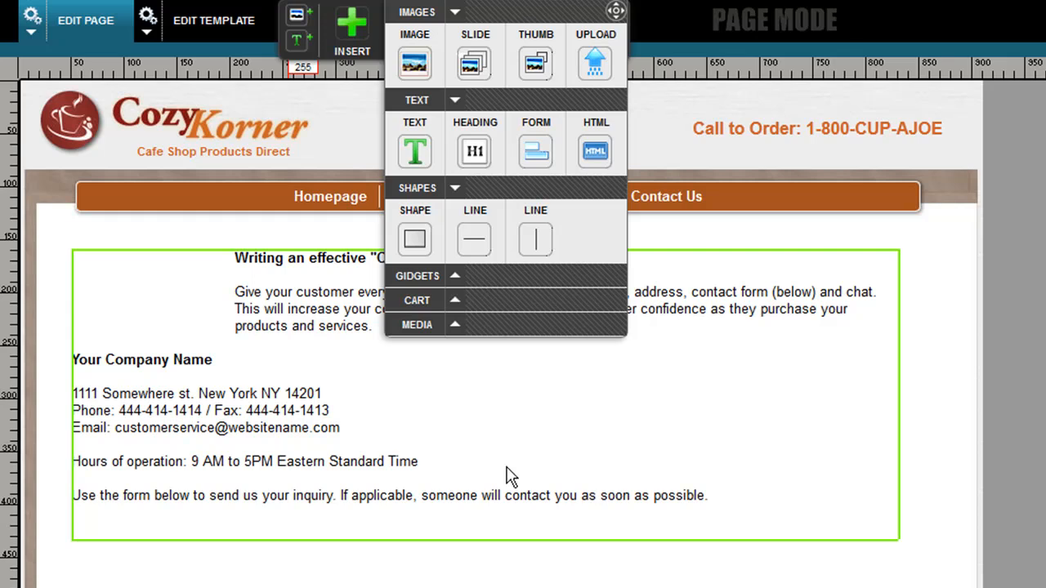
left_click(430, 278)
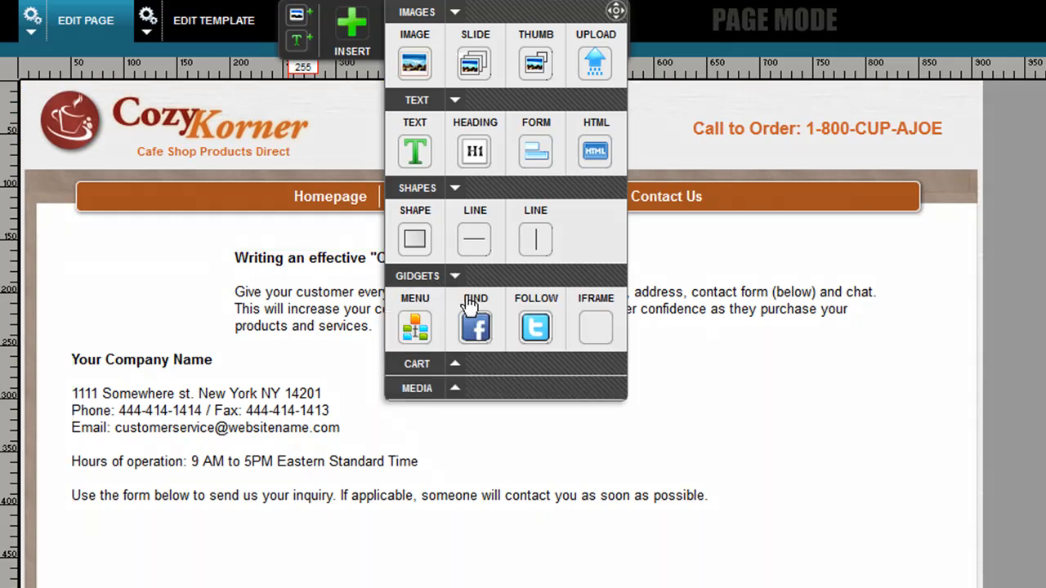
left_click(448, 367)
left_click(460, 452)
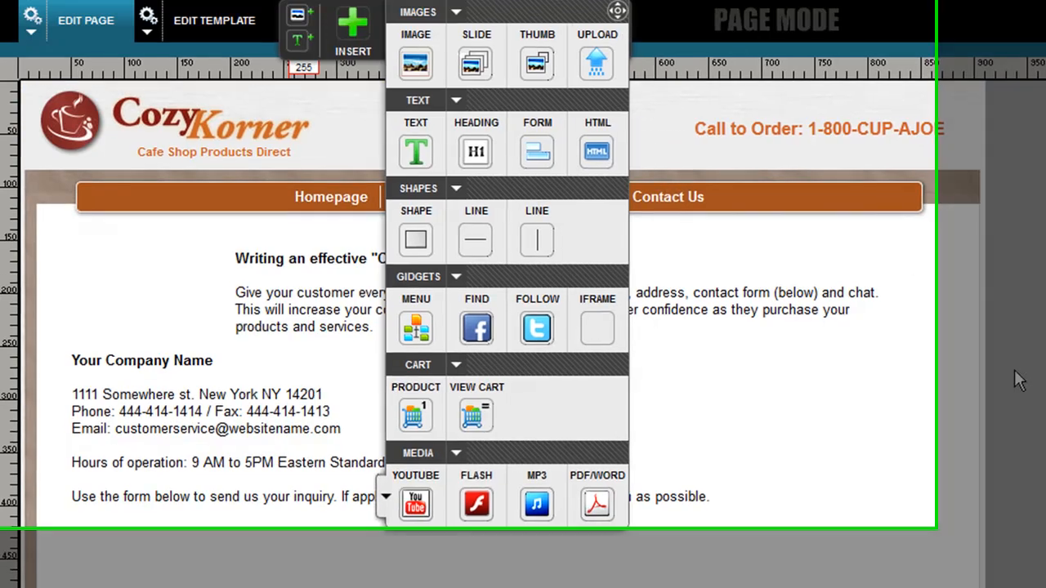
left_click(1016, 373)
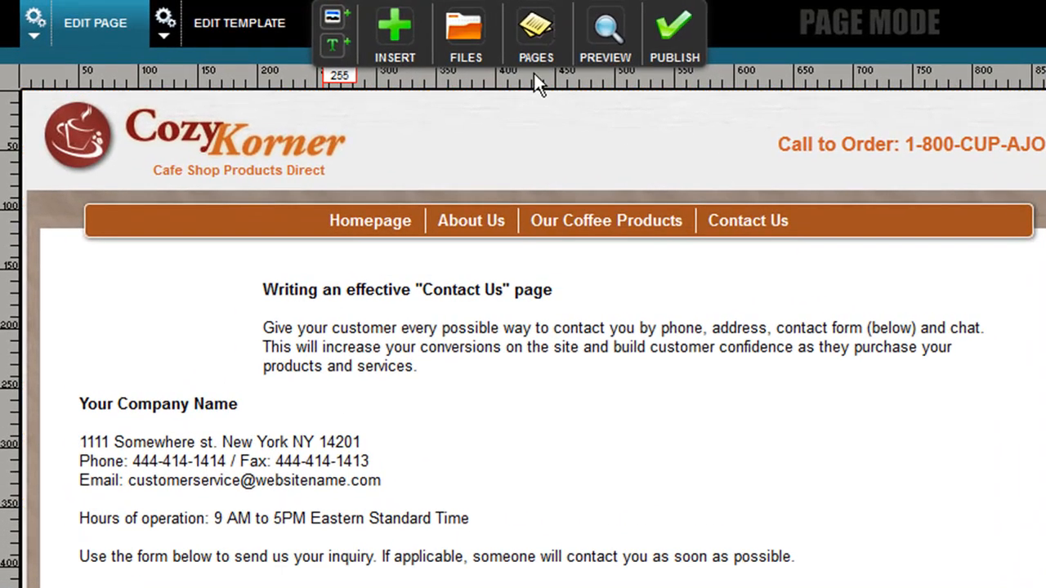
- Browse the site's images folder as a file list and as image thumbnails
left_click(470, 41)
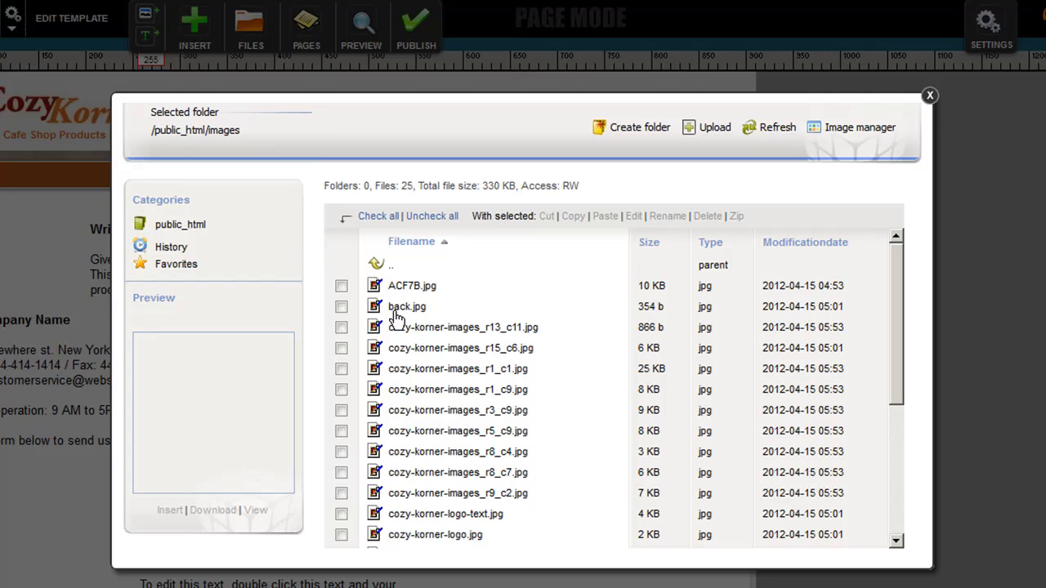
left_click(866, 135)
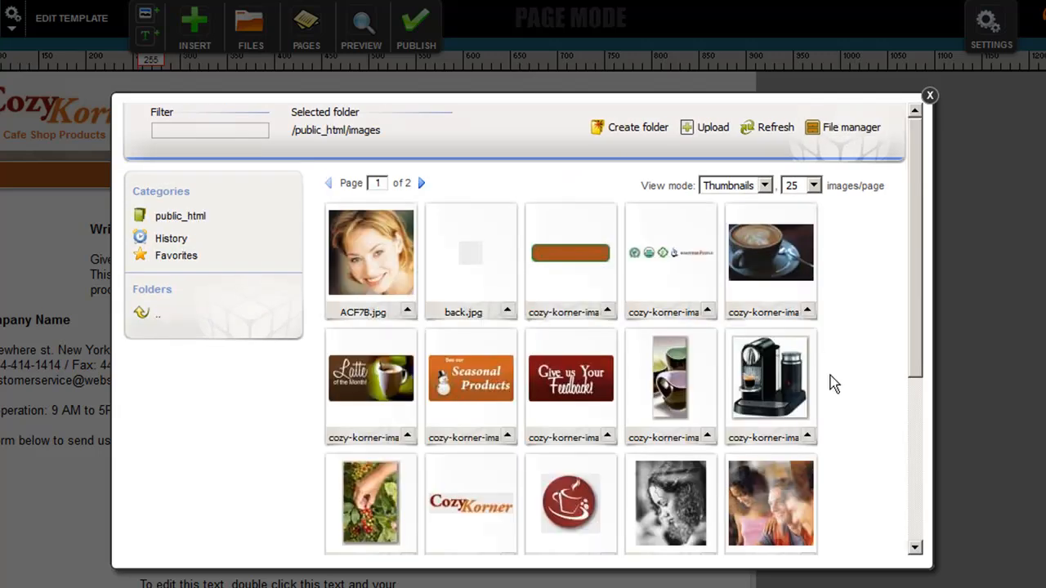
scroll(897, 335, "down", 5)
scroll(896, 333, "up", 5)
left_click(931, 98)
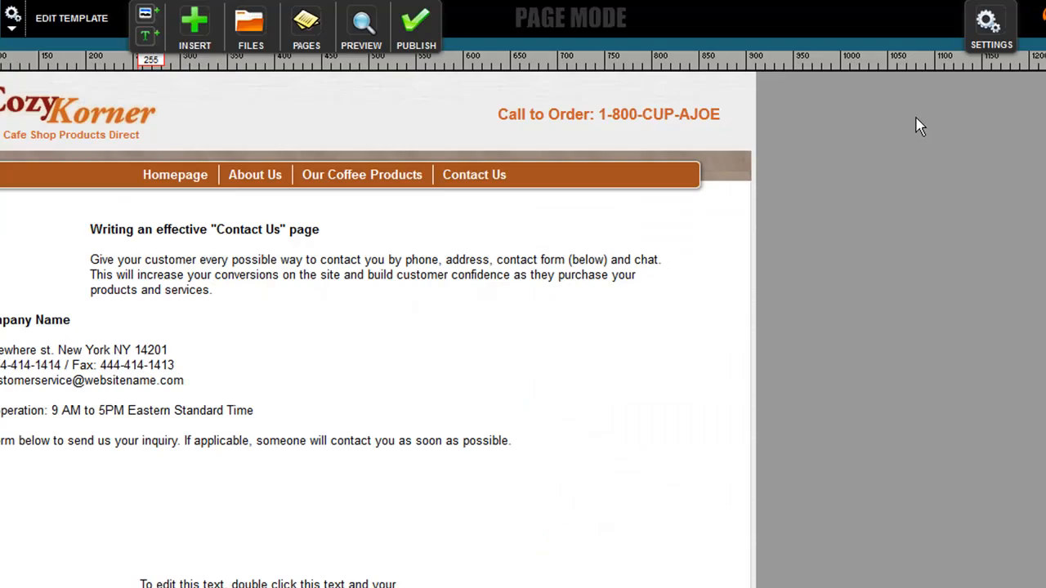
- Open Coffee-Beans.html from the site's existing pages, leaving the current page without saving
left_click(309, 33)
left_click(633, 424)
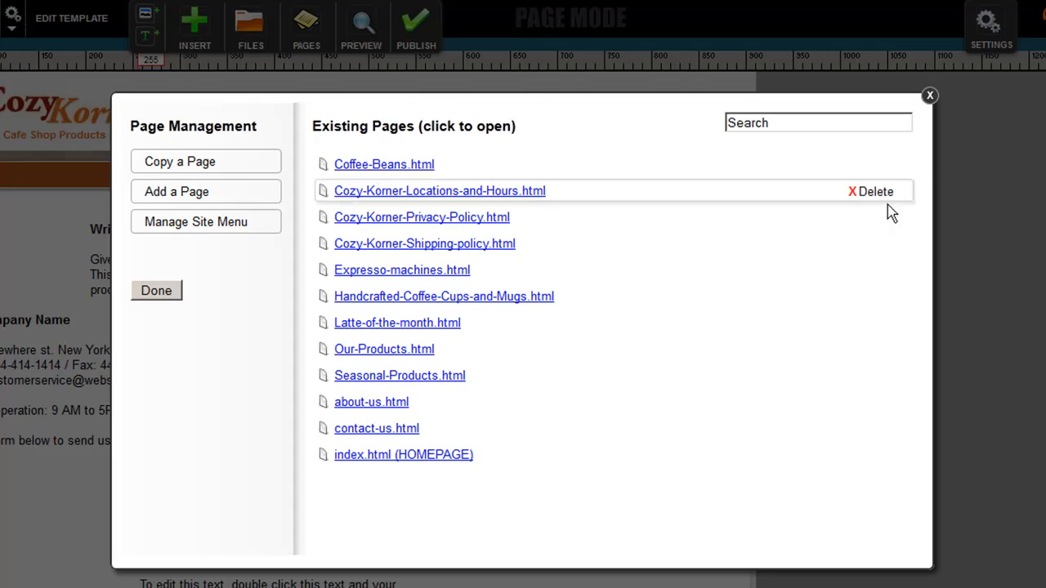
left_click(354, 164)
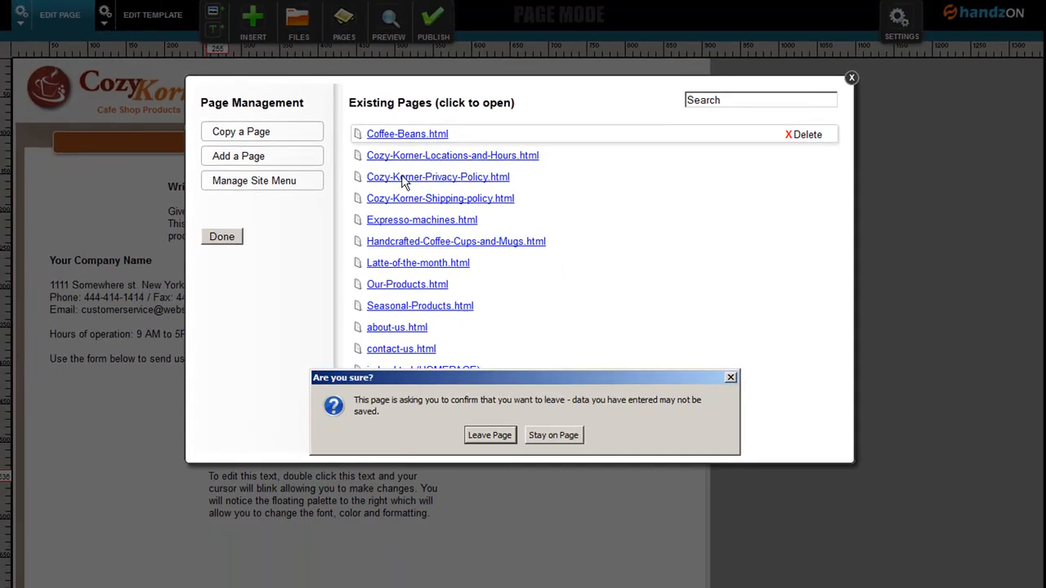
left_click(492, 437)
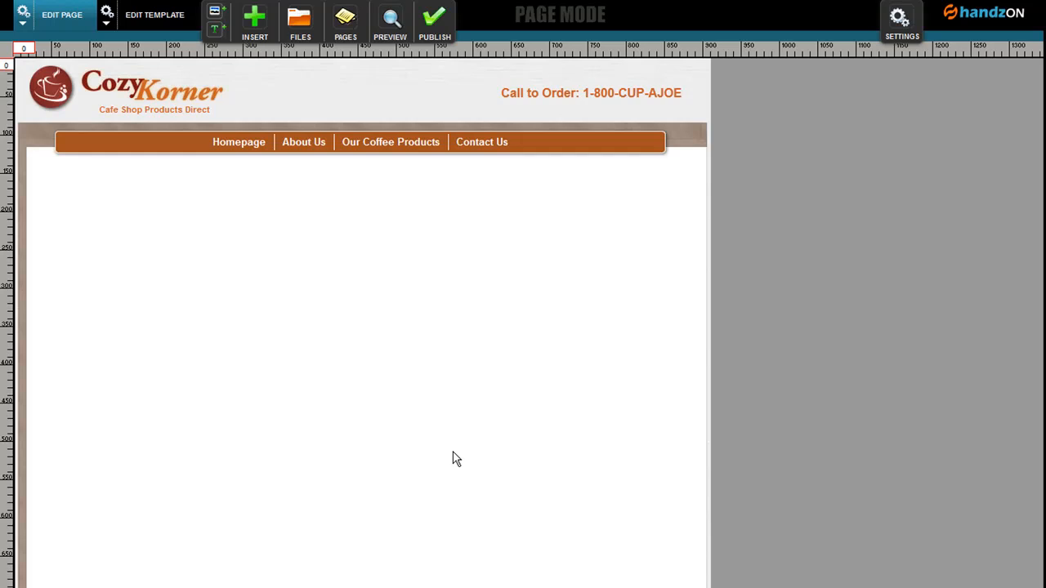
- Insert a text container at about 124 px left and 163 px top, preview the page, and return to editing
left_click(215, 30)
left_click_drag(189, 203, 320, 258)
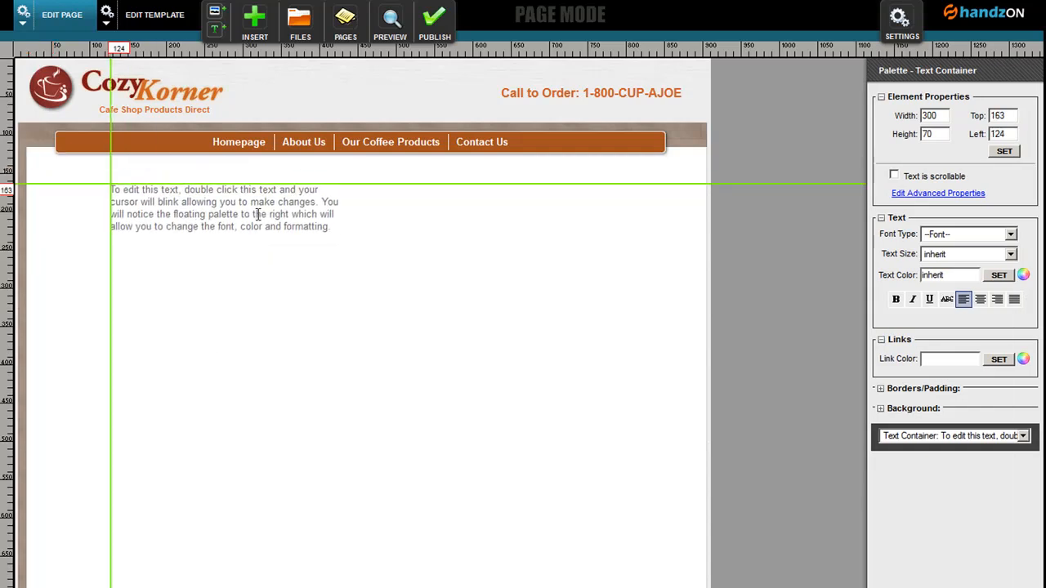
left_click(398, 36)
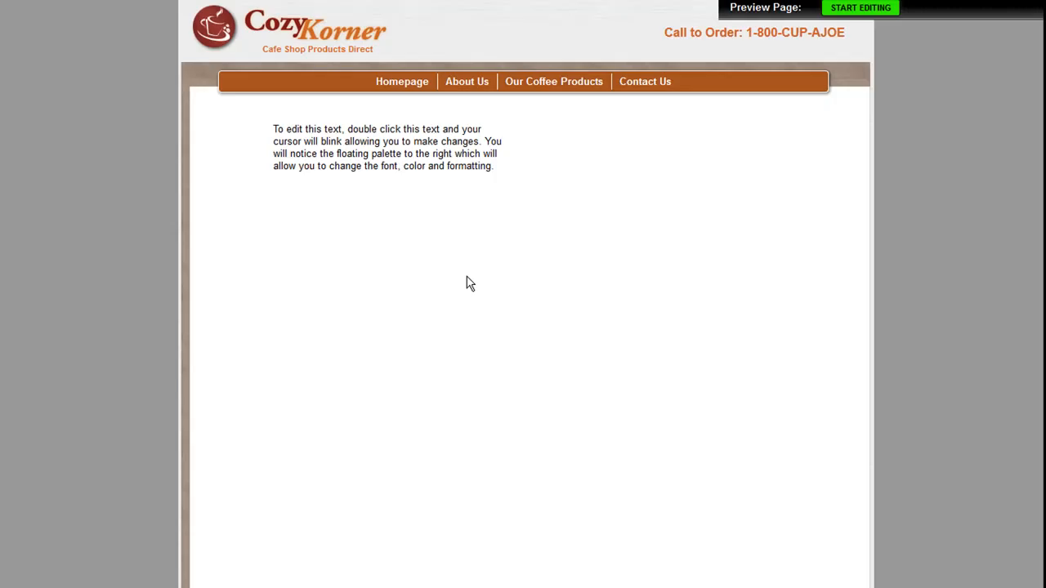
left_click(860, 10)
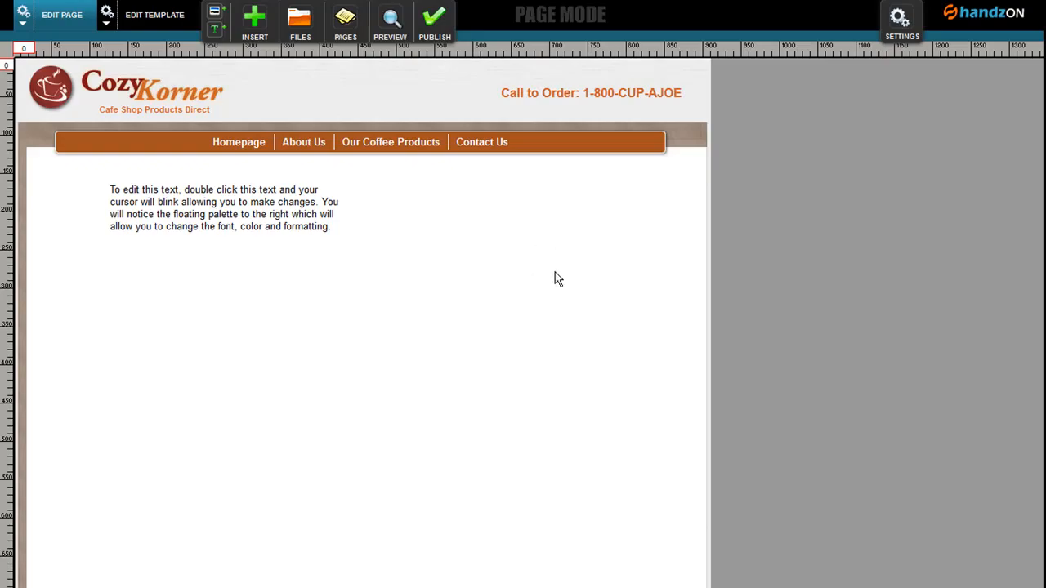
- Move the text container to about 379 px left and 180 px top, and publish the page
left_click_drag(314, 230, 386, 310)
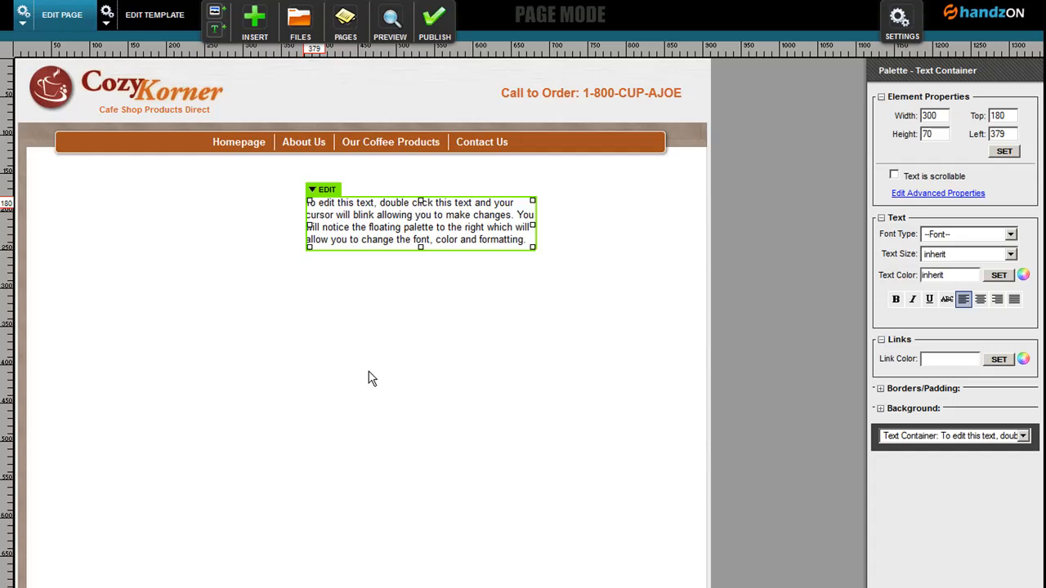
left_click(434, 32)
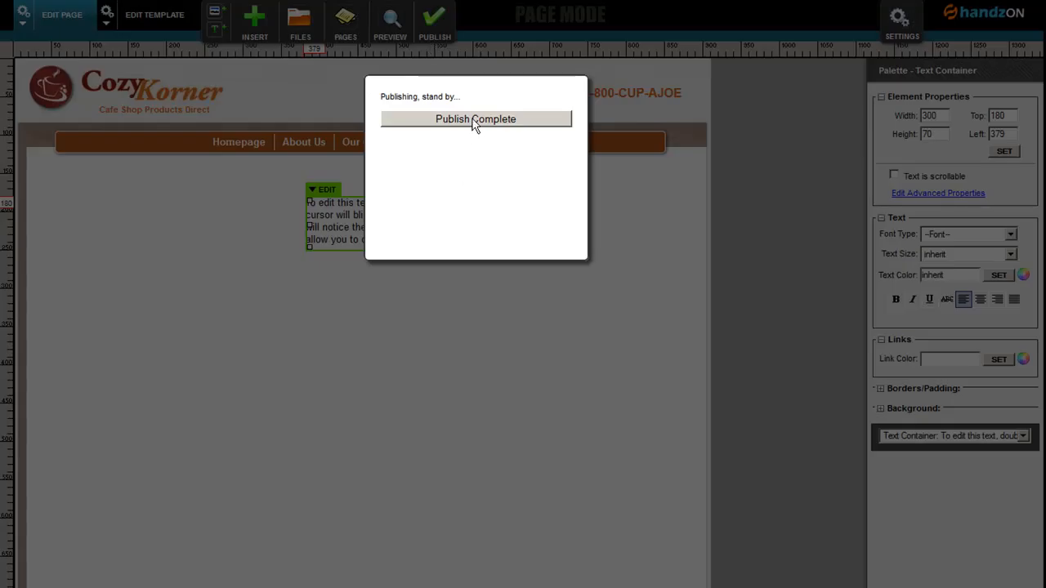
left_click(474, 123)
left_click(351, 327)
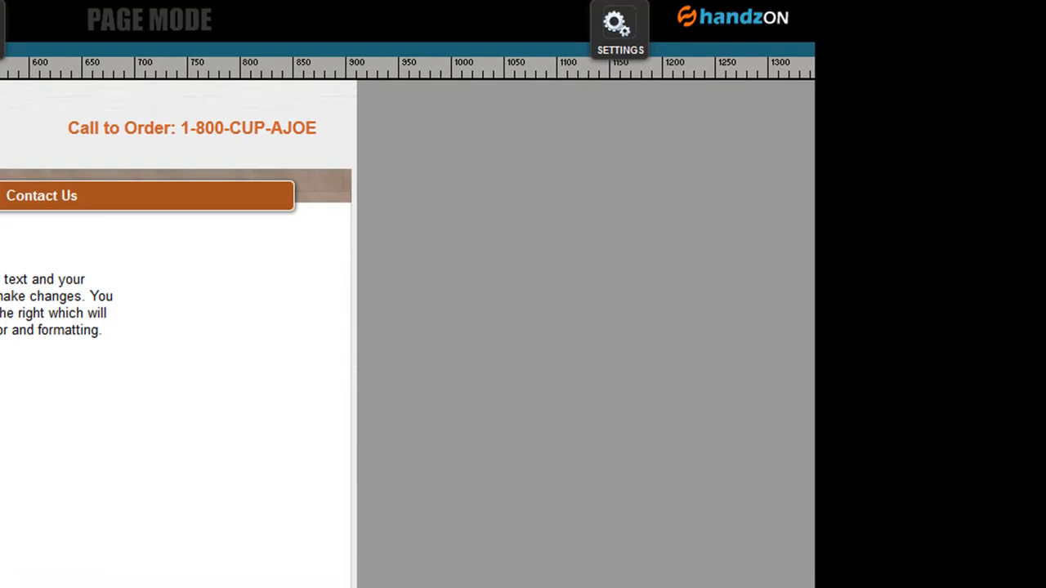
- Review the Page Marketing settings for Google Analytics, Webmaster Tools and XML sitemap, leaving them unchanged
left_click(619, 54)
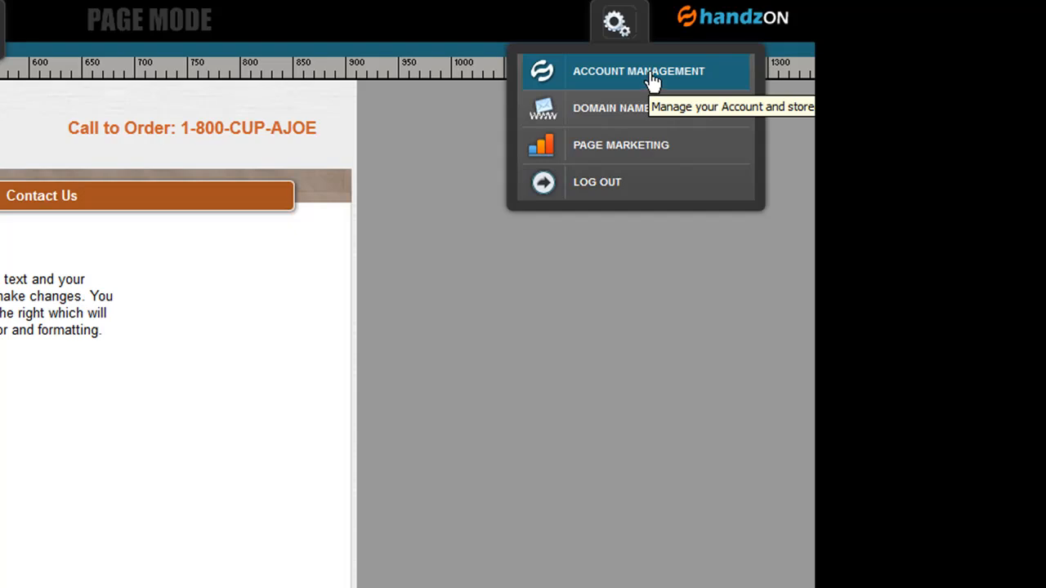
left_click(626, 147)
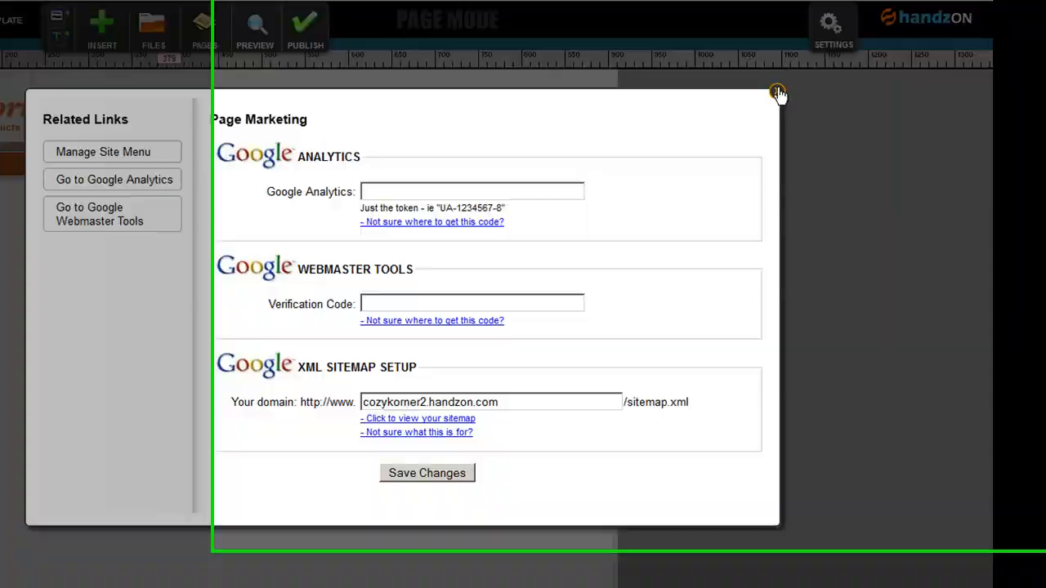
left_click(778, 94)
left_click(831, 23)
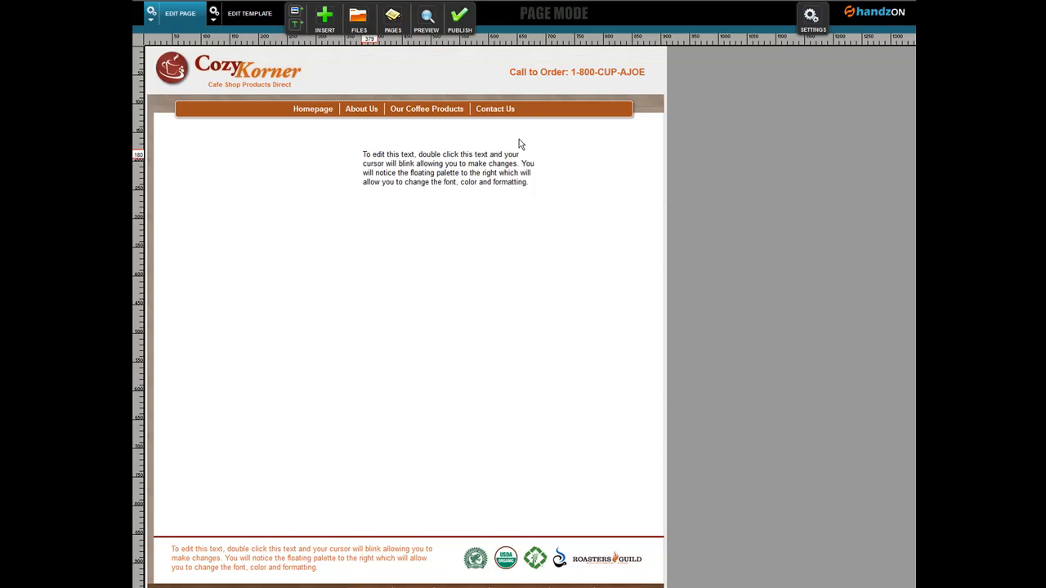
- Insert the image ACF7B.jpg below the text container at about 389 px left and 282 px top
left_click(462, 174)
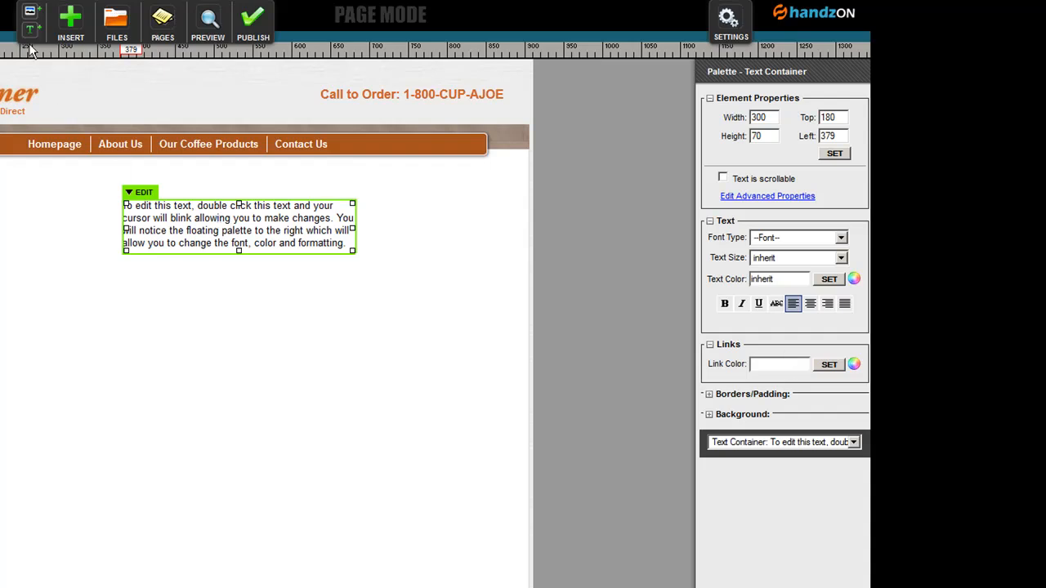
left_click(71, 22)
left_click(147, 62)
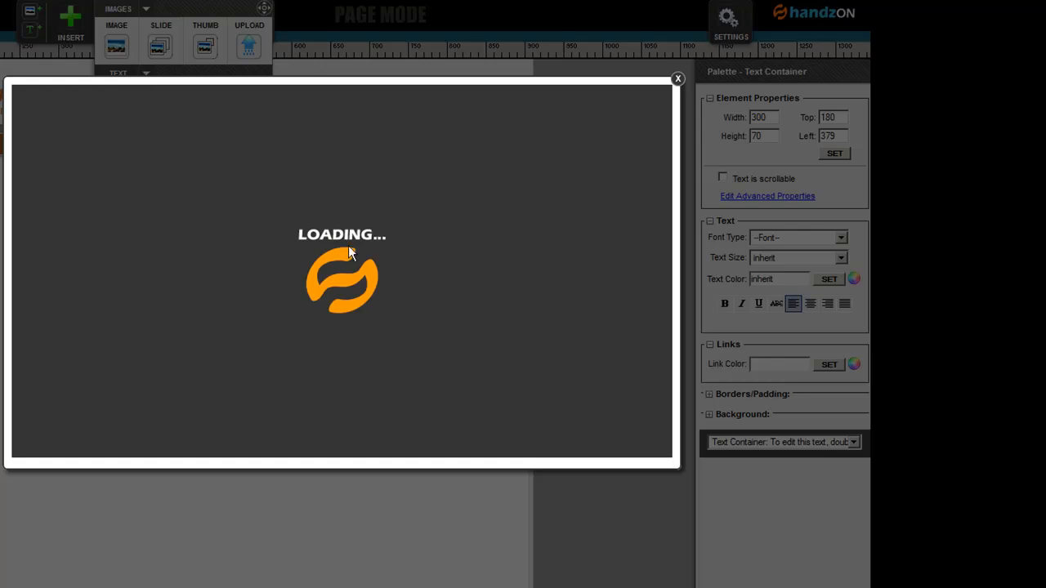
left_click(231, 237)
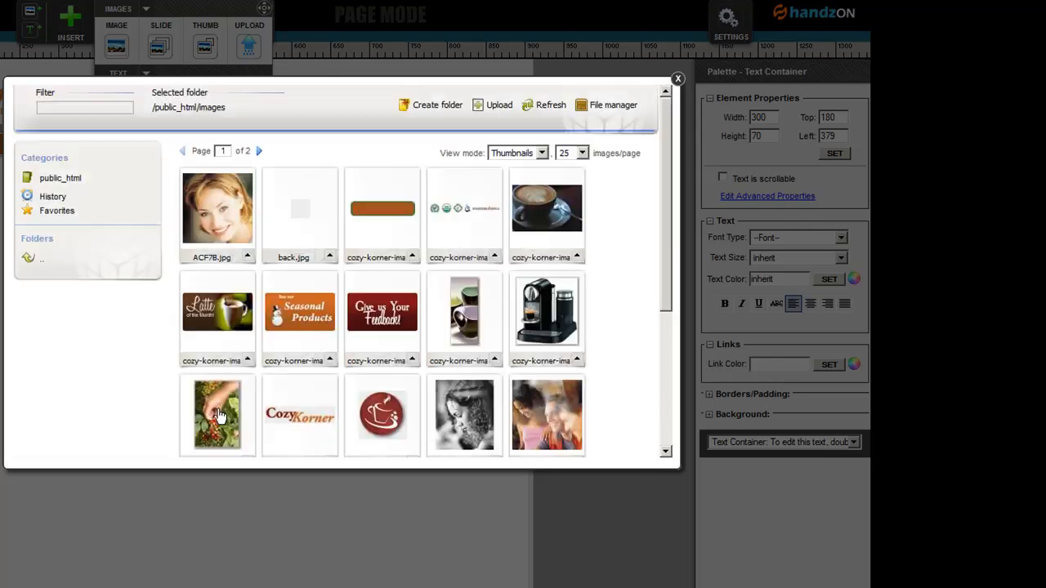
left_click_drag(17, 314, 245, 355)
left_click(330, 237)
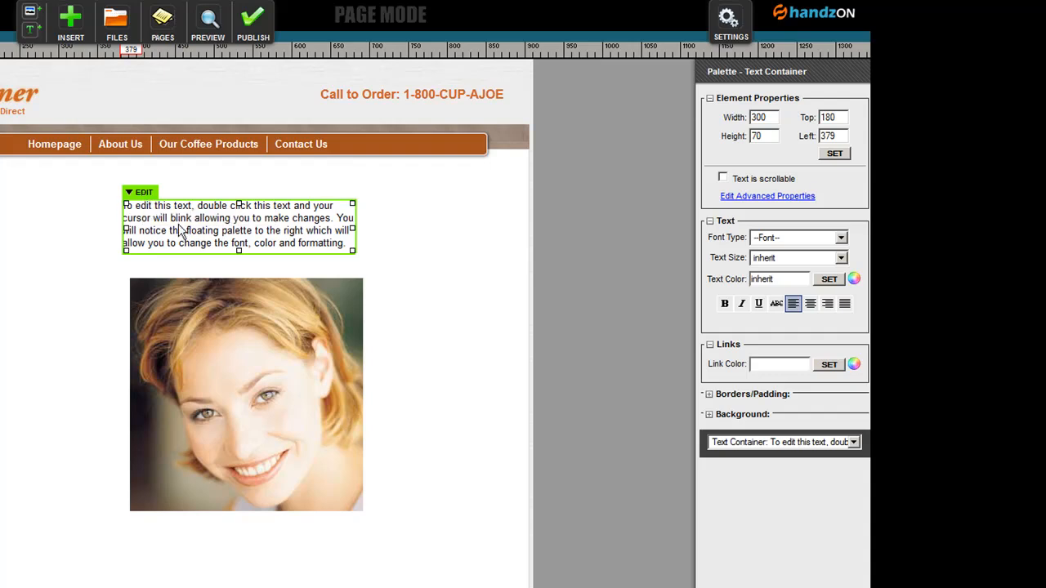
- Examine the palette properties and element options of the image and the text container, closing each without changes
left_click(236, 349)
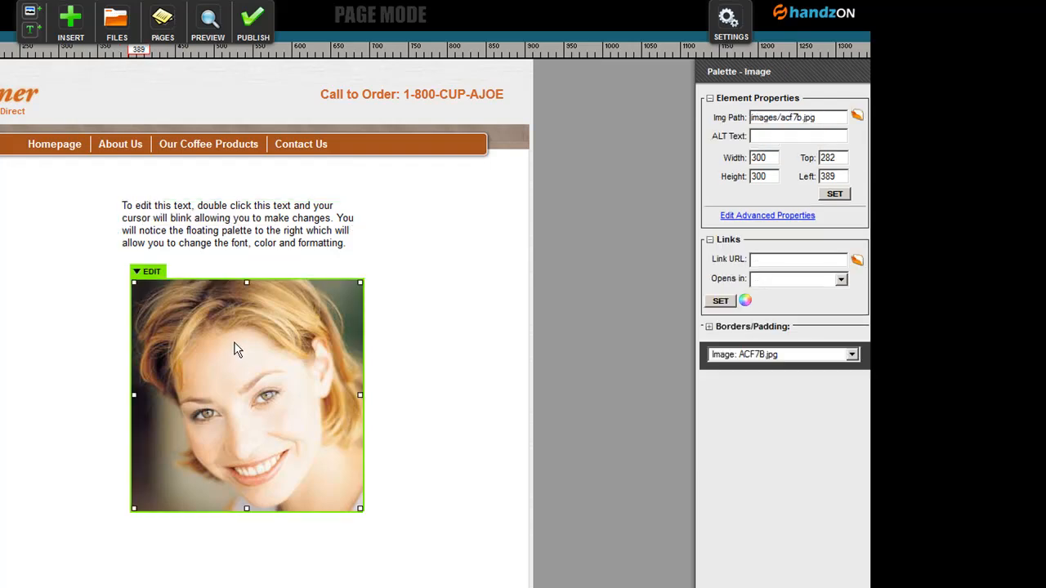
left_click(152, 273)
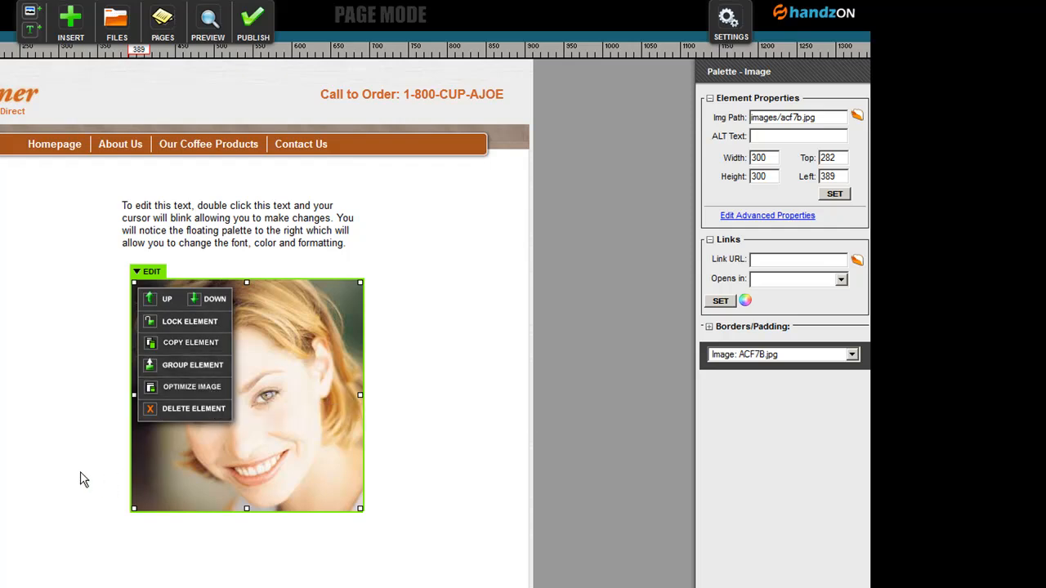
left_click(73, 432)
left_click(202, 225)
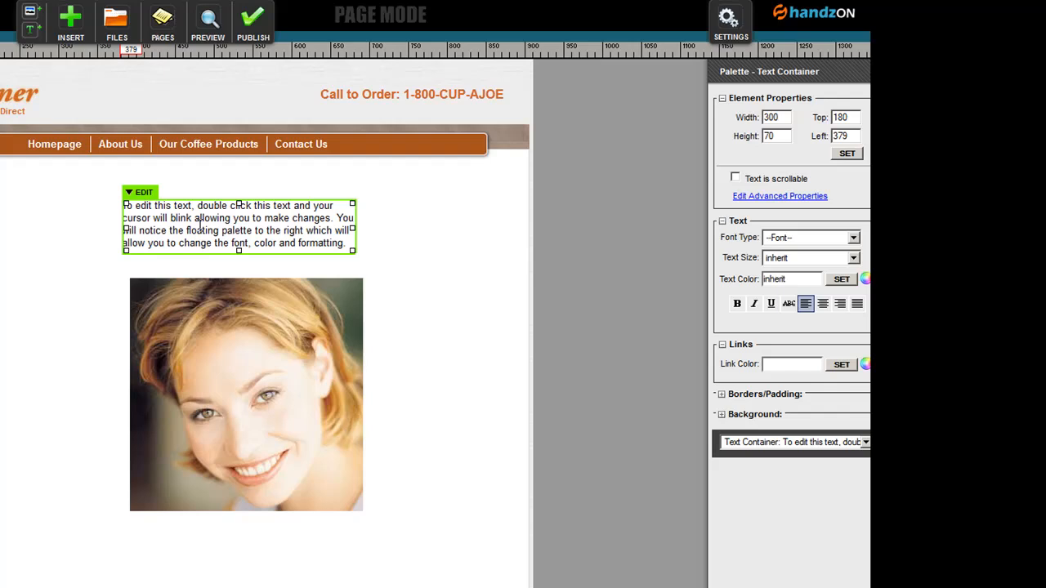
left_click(142, 193)
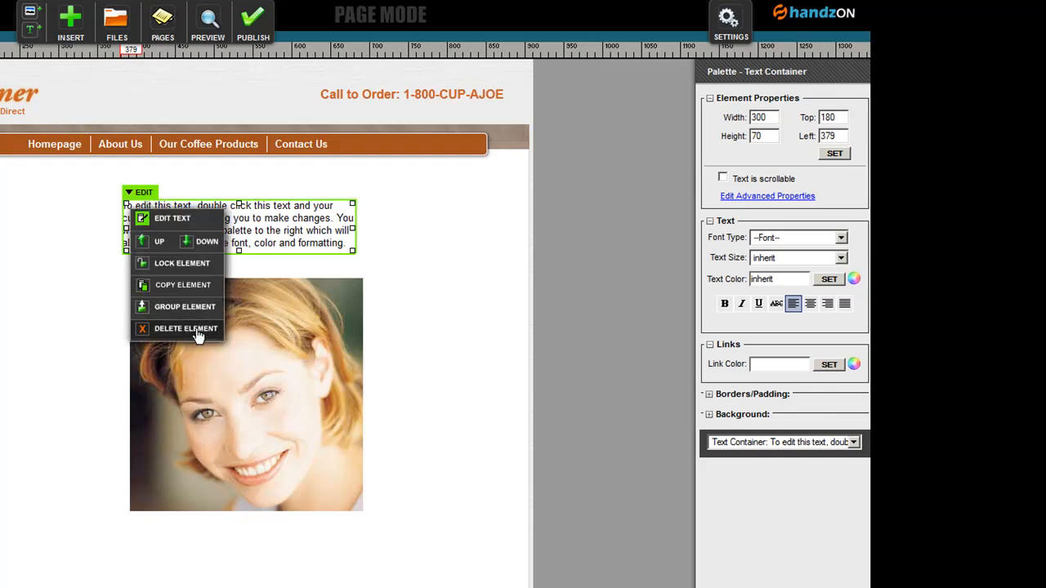
left_click(39, 264)
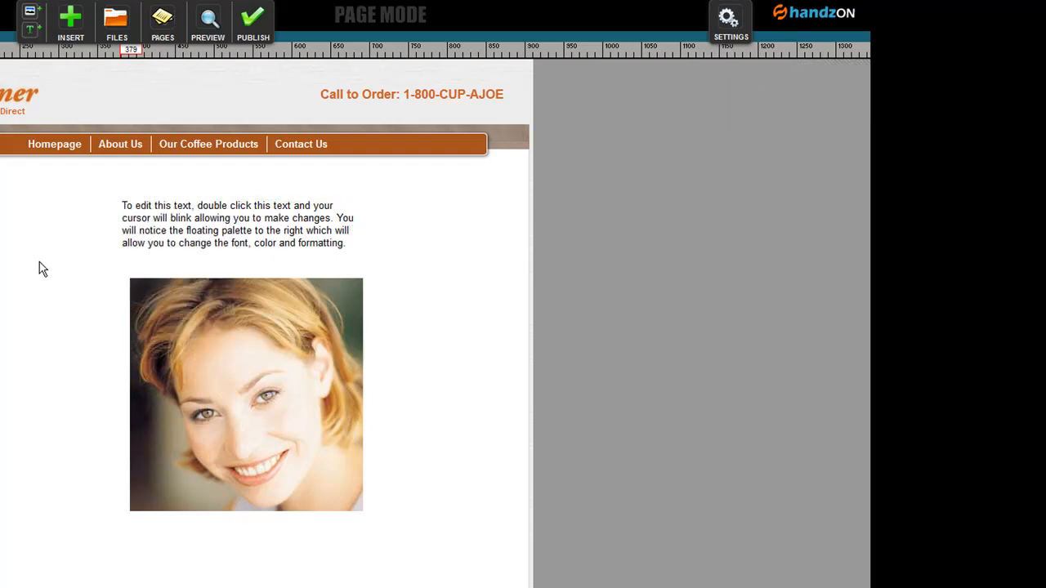